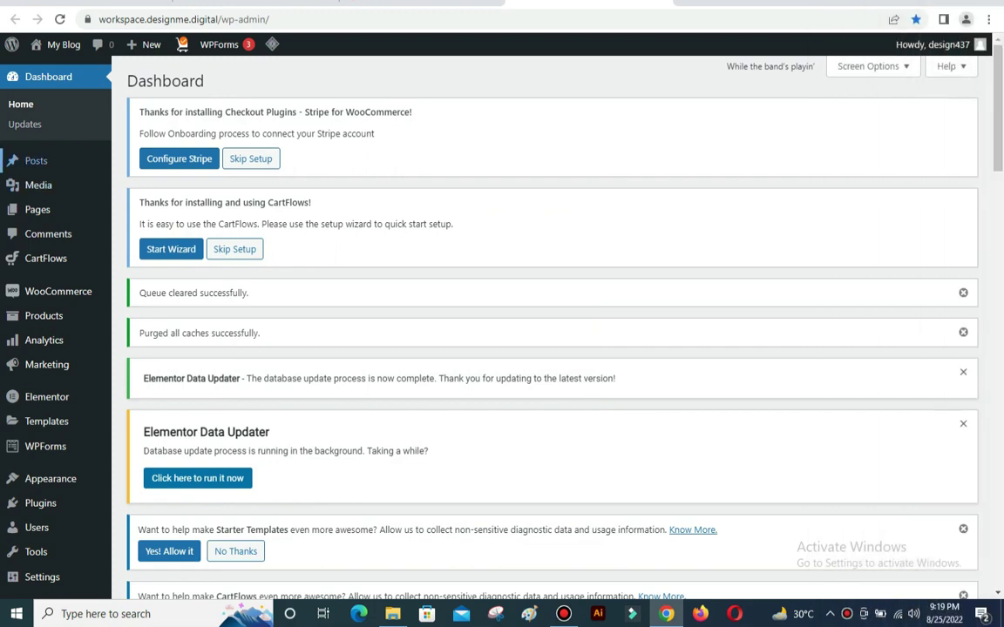
Step: Choose Posts > Add New to open a blank post in the block editor
mouse_move(35, 161)
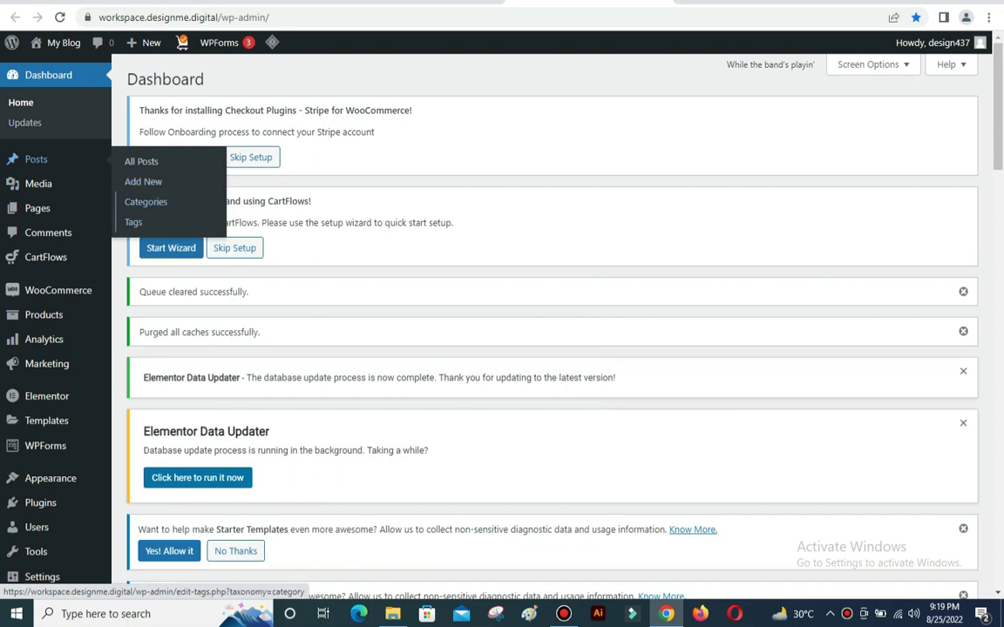
click(143, 181)
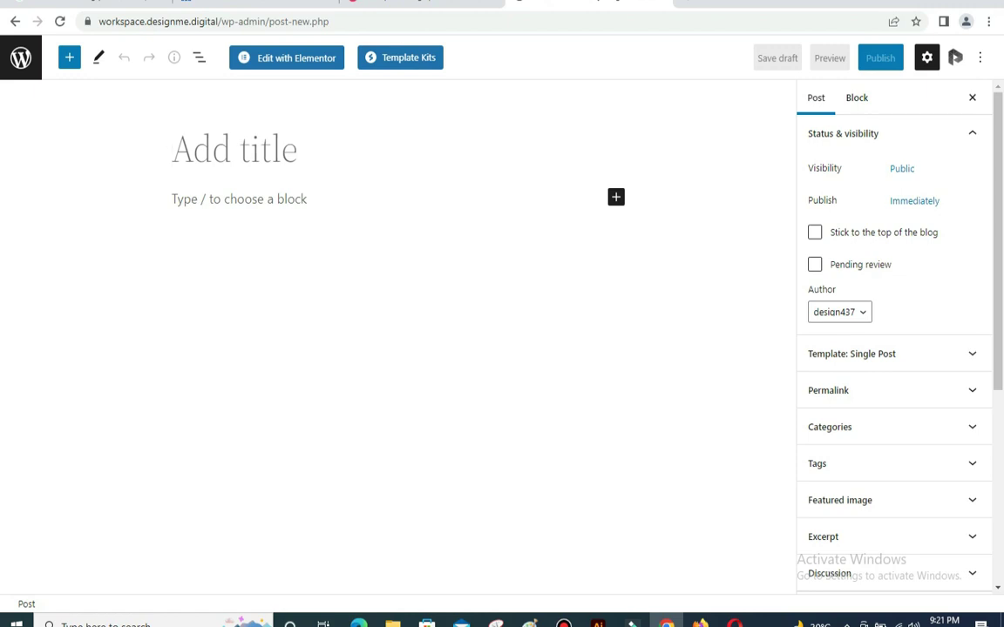
Step: Enter 'Its is My First Blog Post' as the post title
text(Its is )
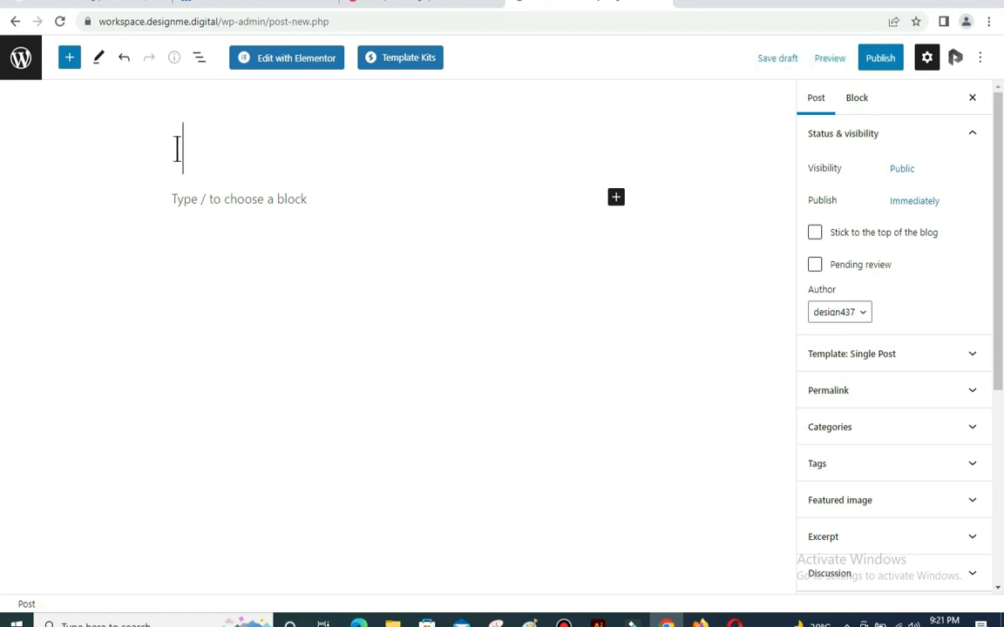
text(M)
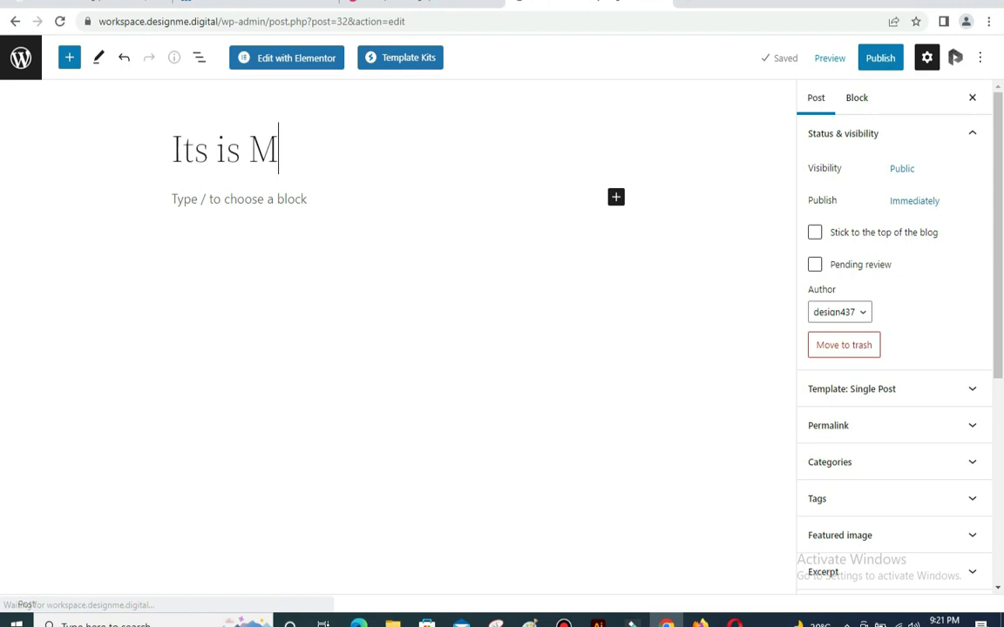
text(y First Blo)
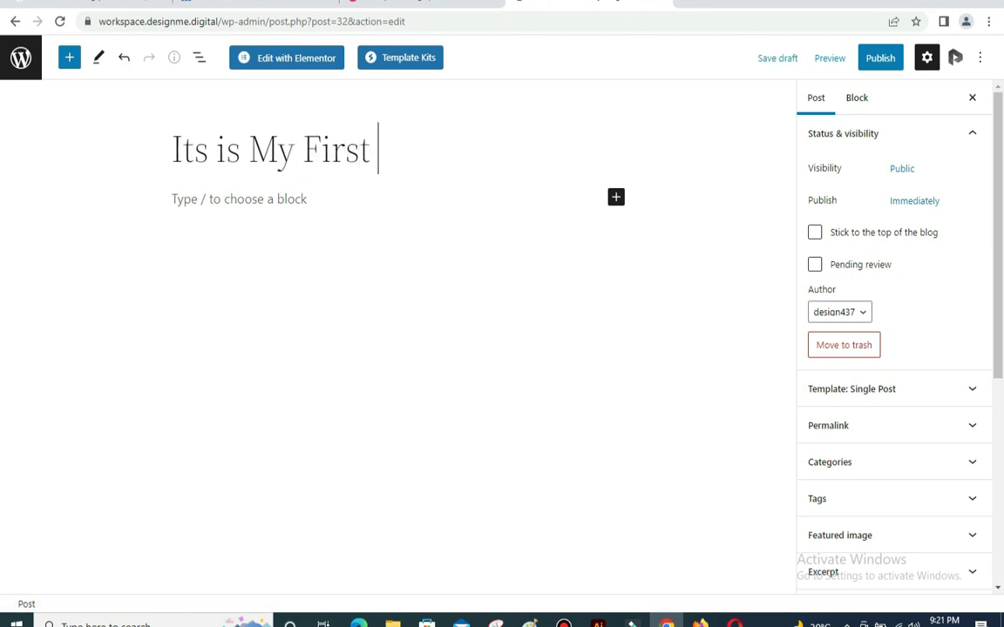
text(g Post)
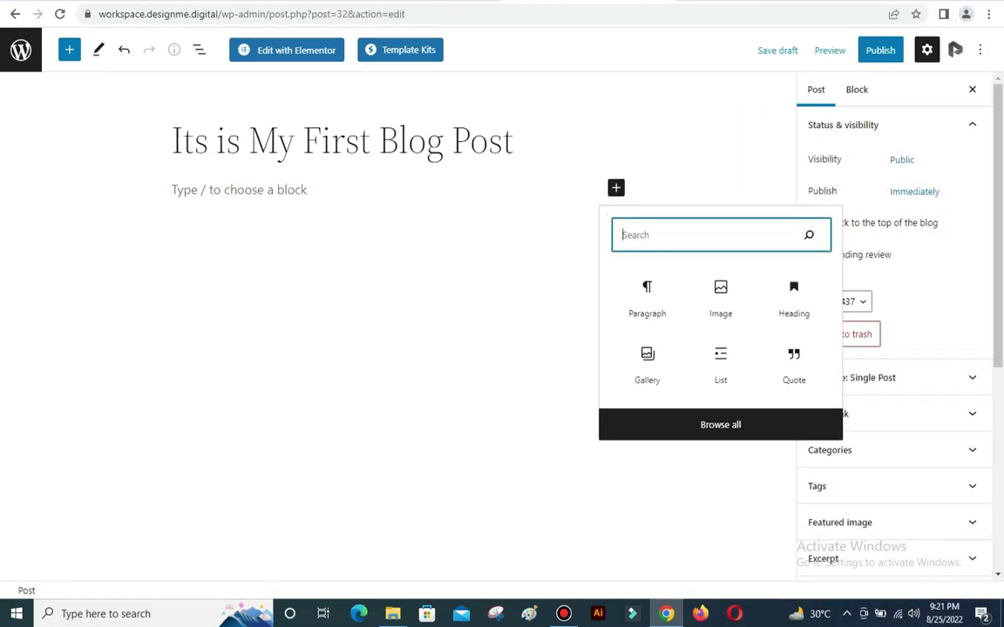
Step: Look through the full block list, close it, then insert an Image block below the title
click(720, 425)
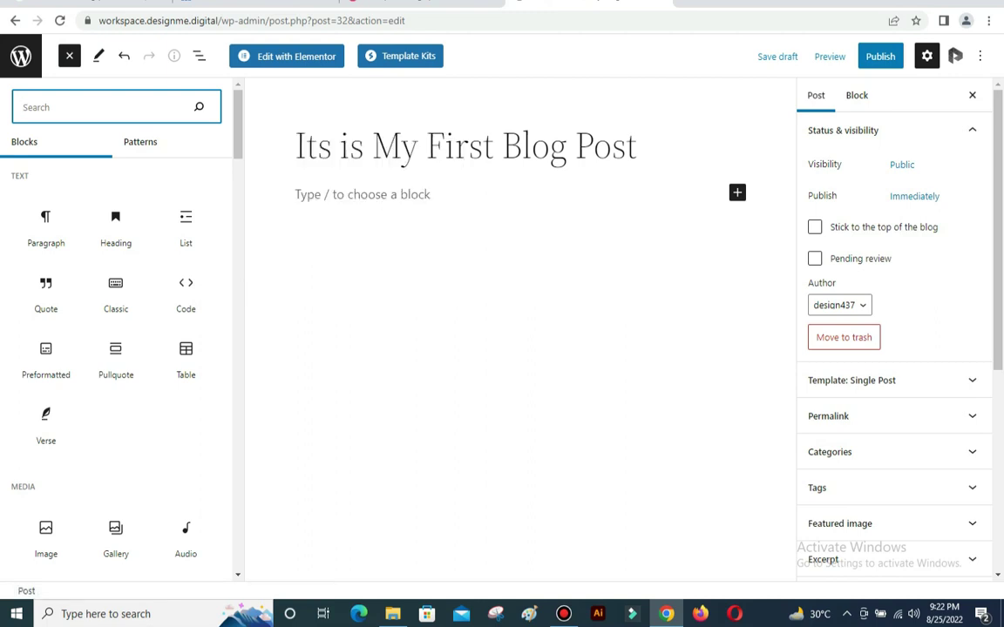
scroll(115, 348, down, 3)
mouse_move(185, 218)
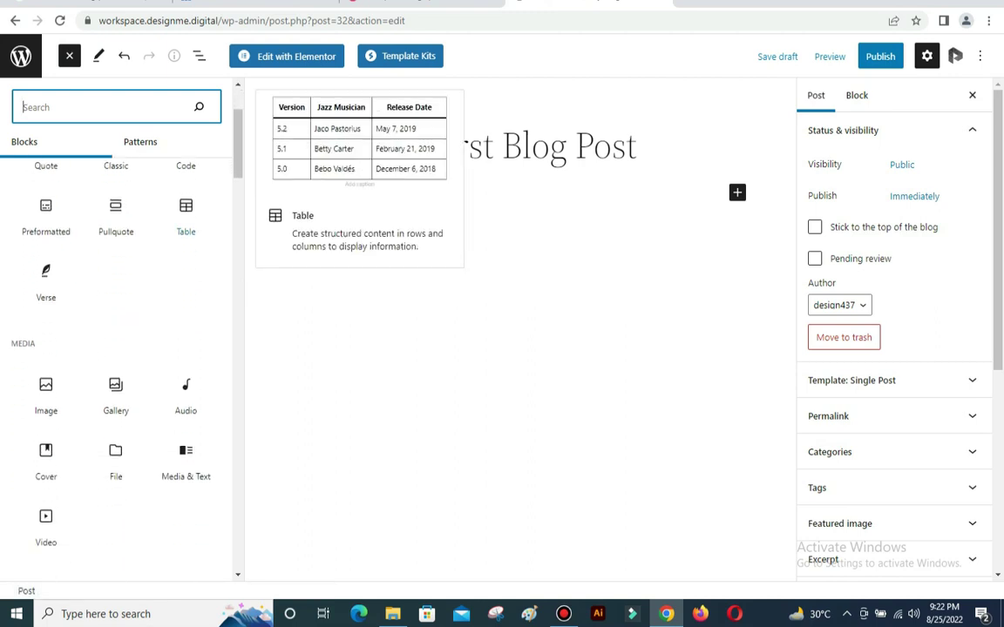
scroll(115, 348, down, 3)
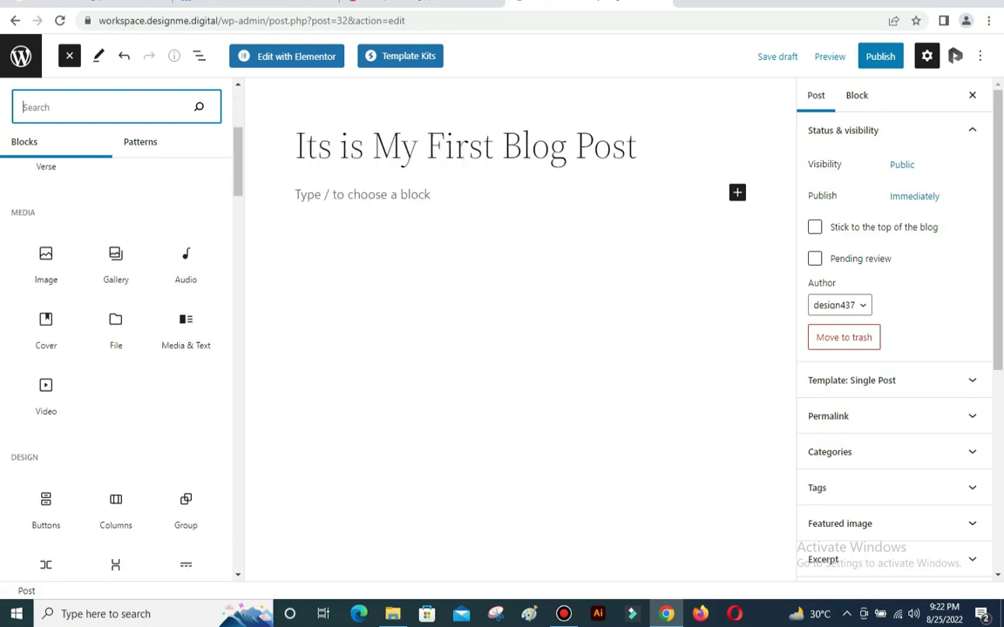
click(737, 193)
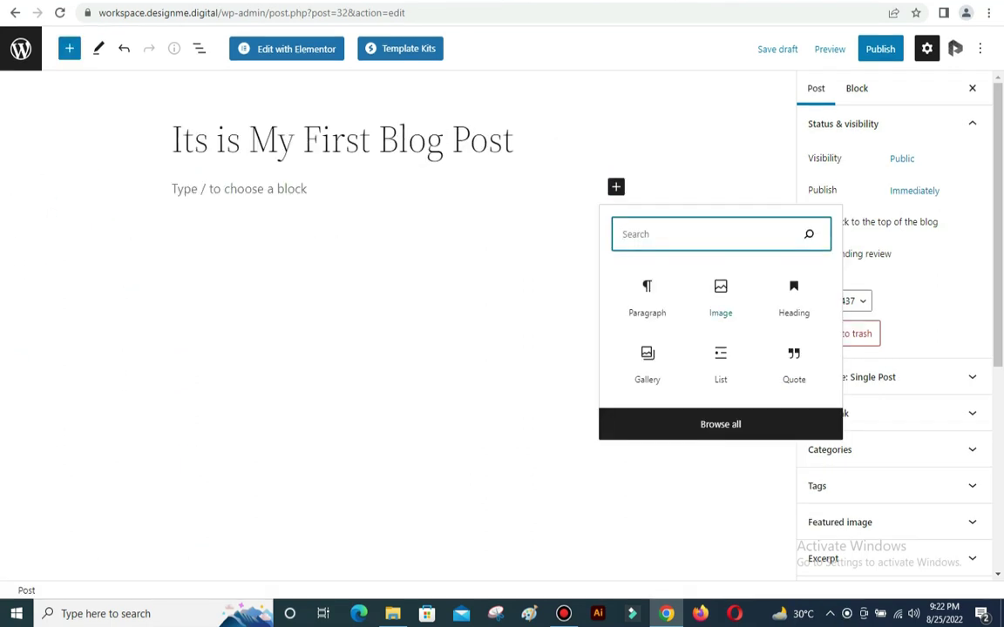
click(721, 296)
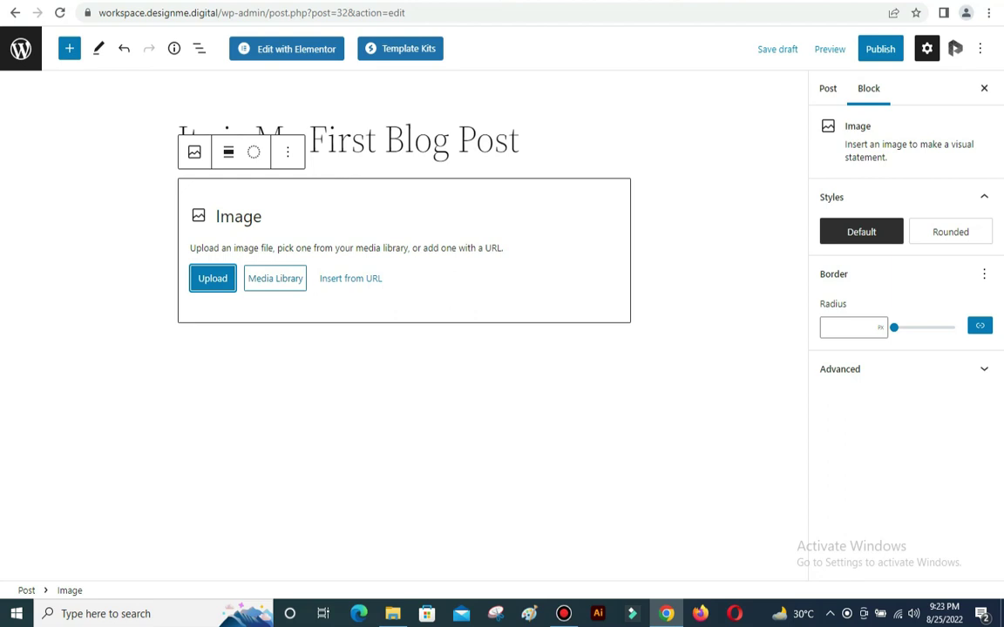
Step: Upload the Capture.PNG freelancing banner into the image block
key(Return)
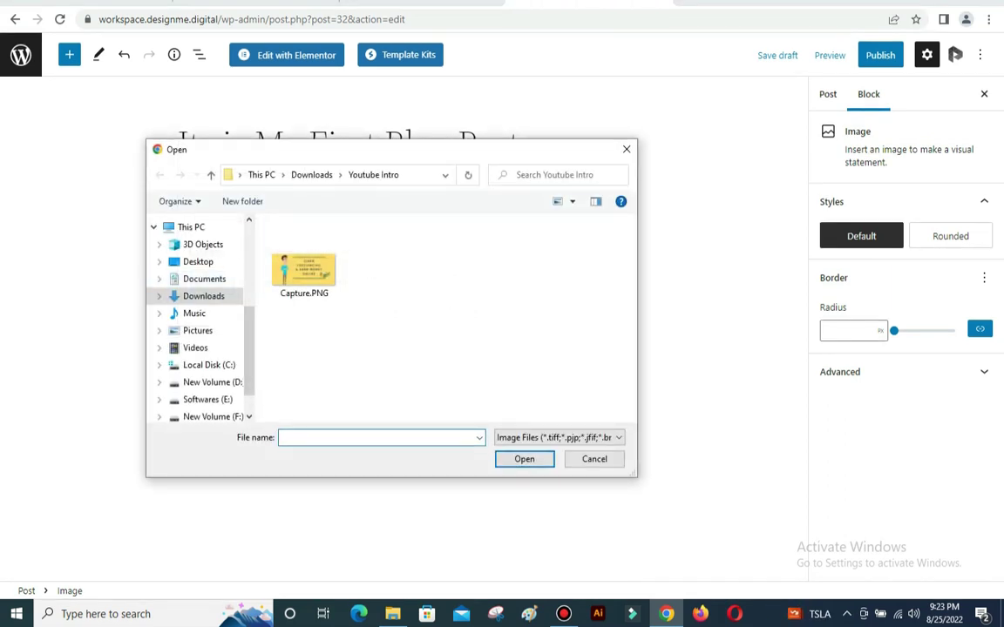
click(303, 261)
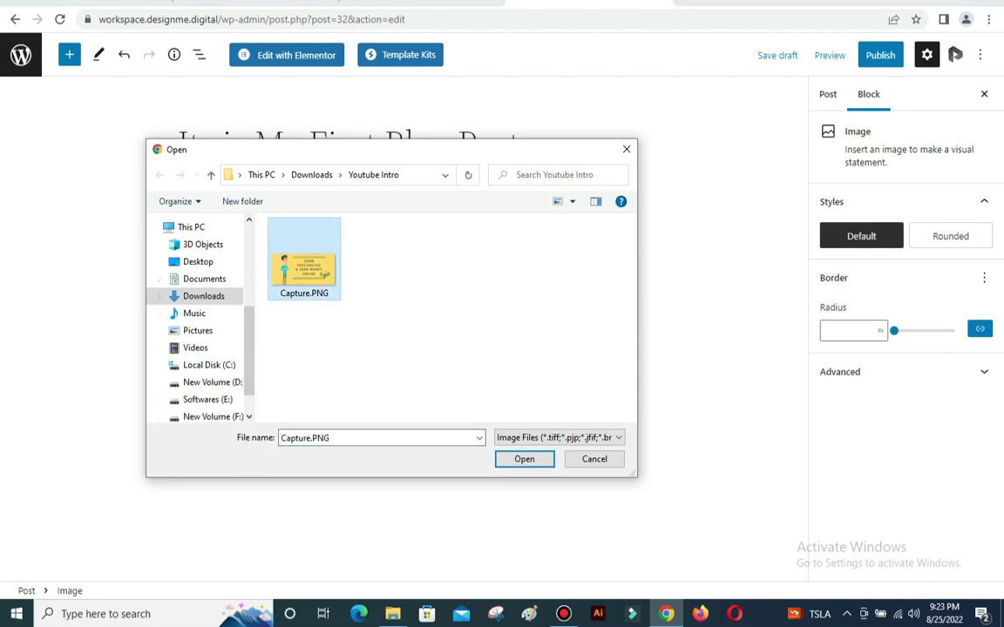
double_click(300, 261)
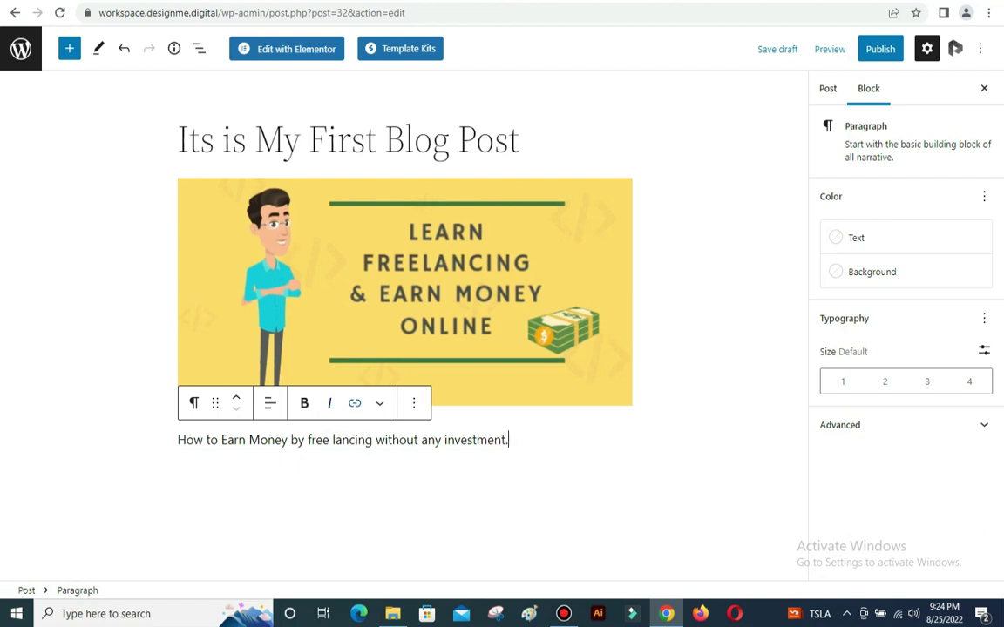
Step: Dismiss the paragraph options, save the draft, and choose Preview in new tab
click(413, 403)
click(697, 505)
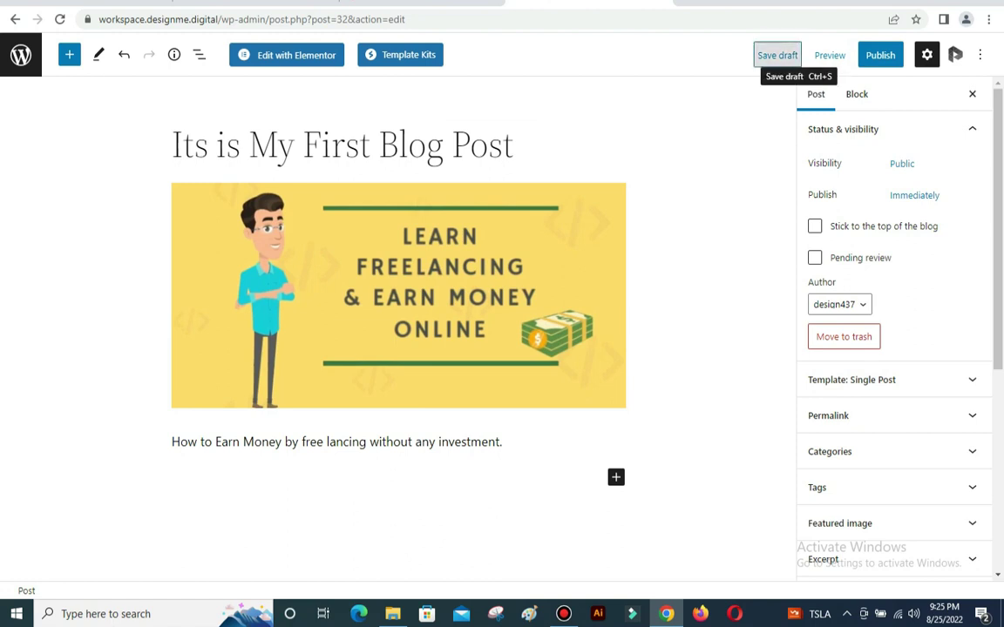
click(778, 55)
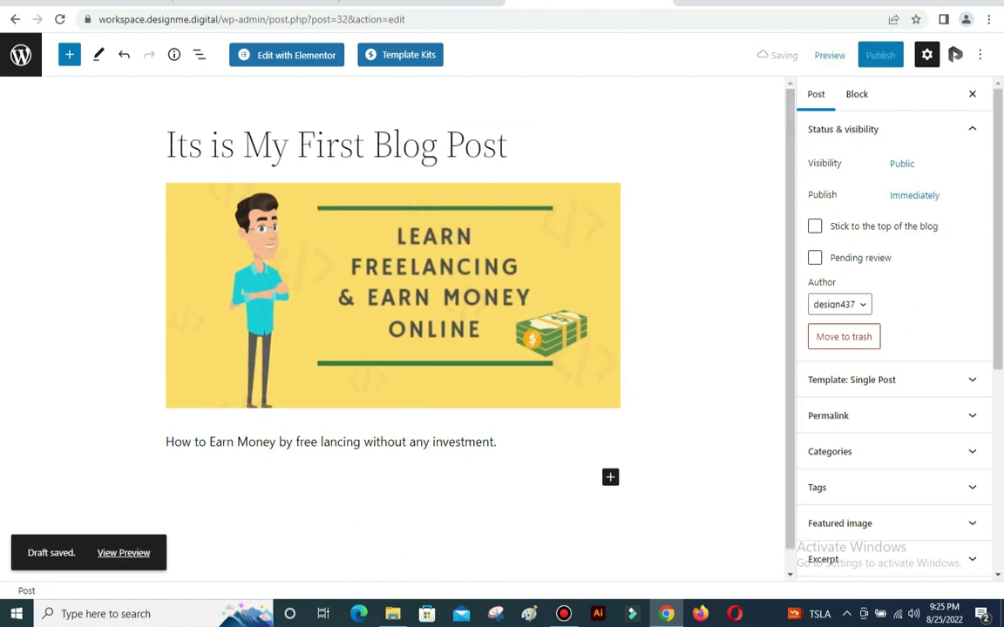
click(829, 55)
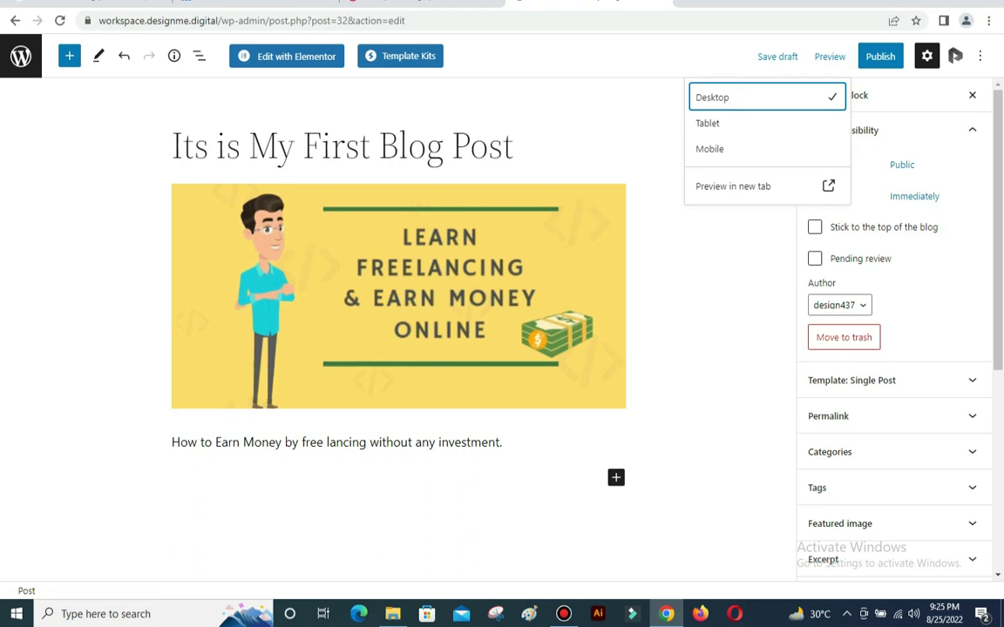
click(737, 186)
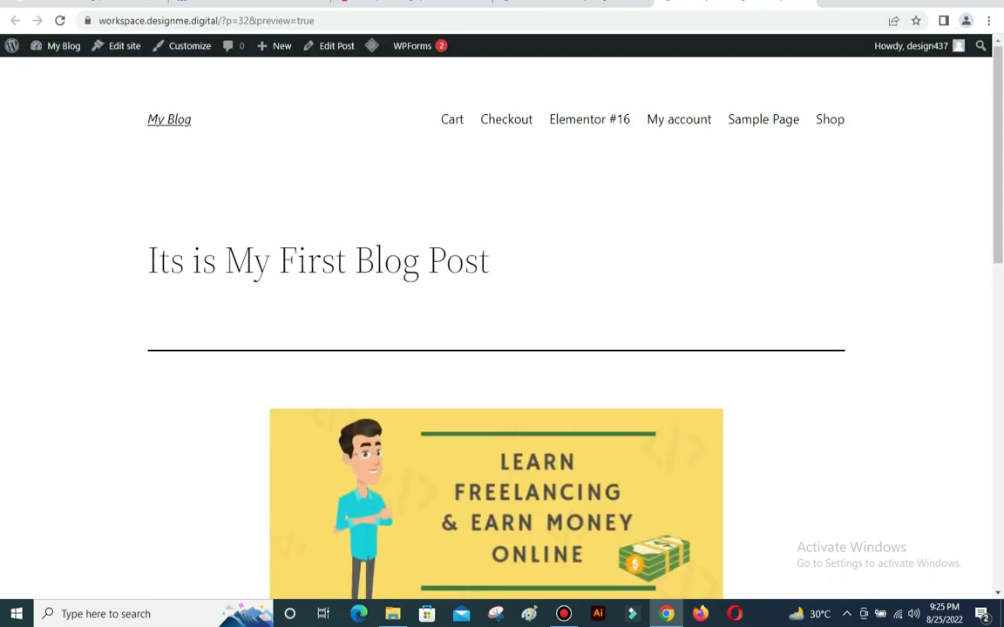
Step: Scroll down through the post preview to review the title and banner
scroll(502, 331, down, 1)
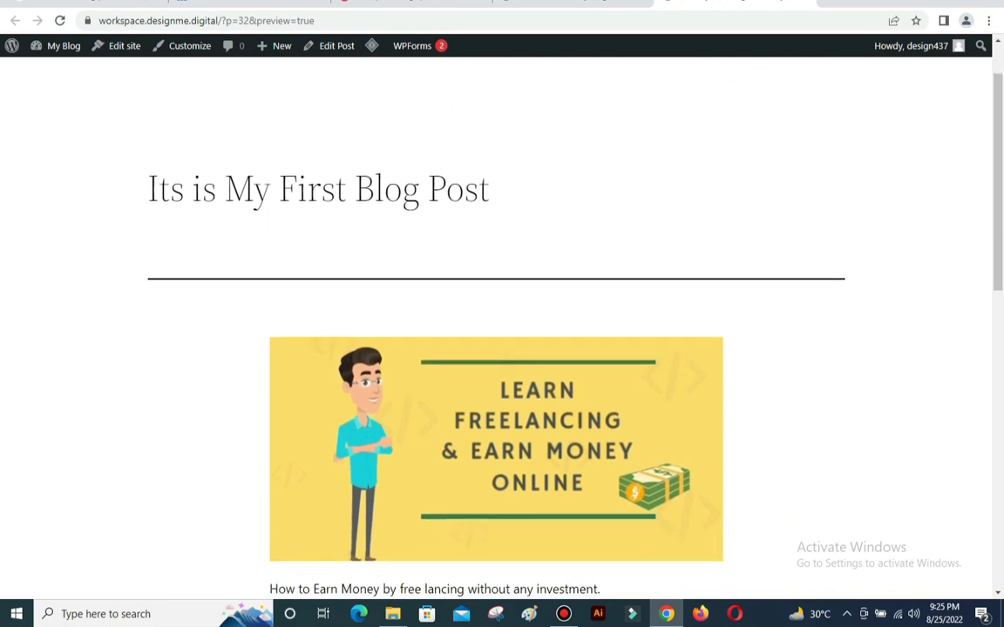
scroll(502, 332, down, 2)
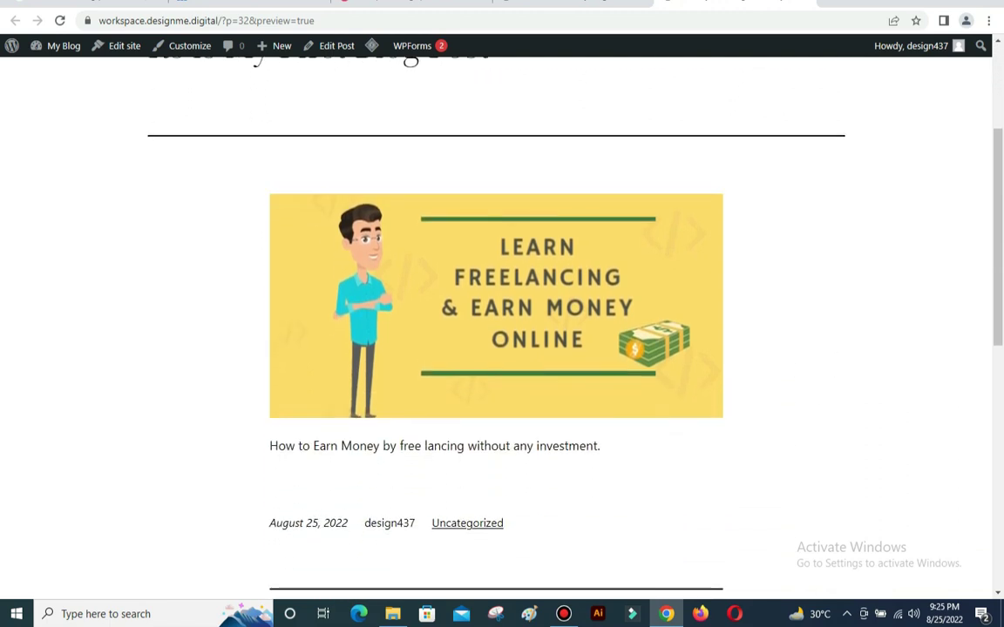
scroll(502, 331, down, 1)
scroll(502, 331, down, 3)
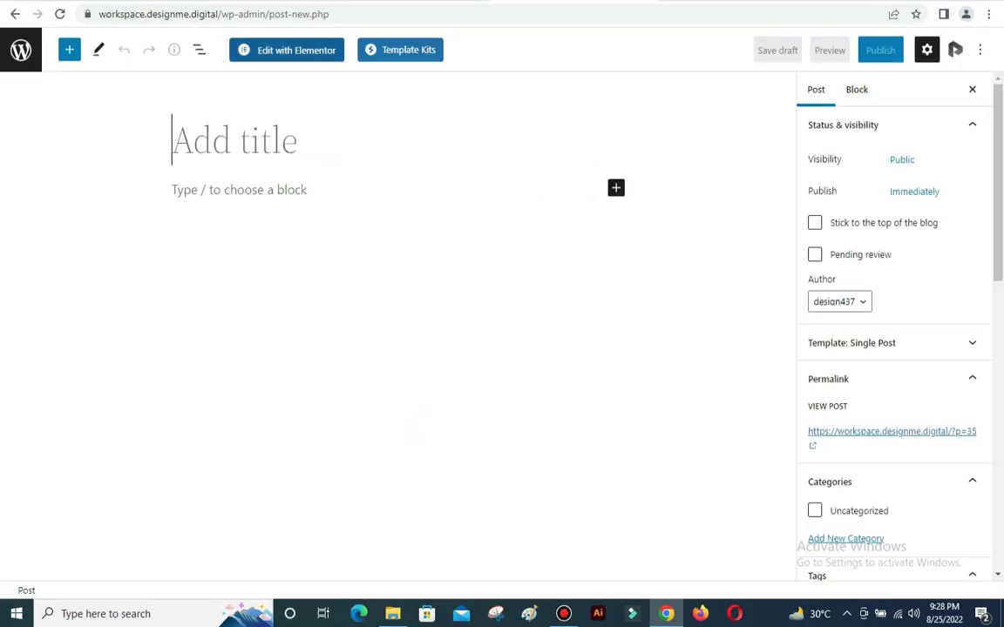
Step: Load the new post in Elementor as Elementor #35 and inspect its empty section
click(286, 49)
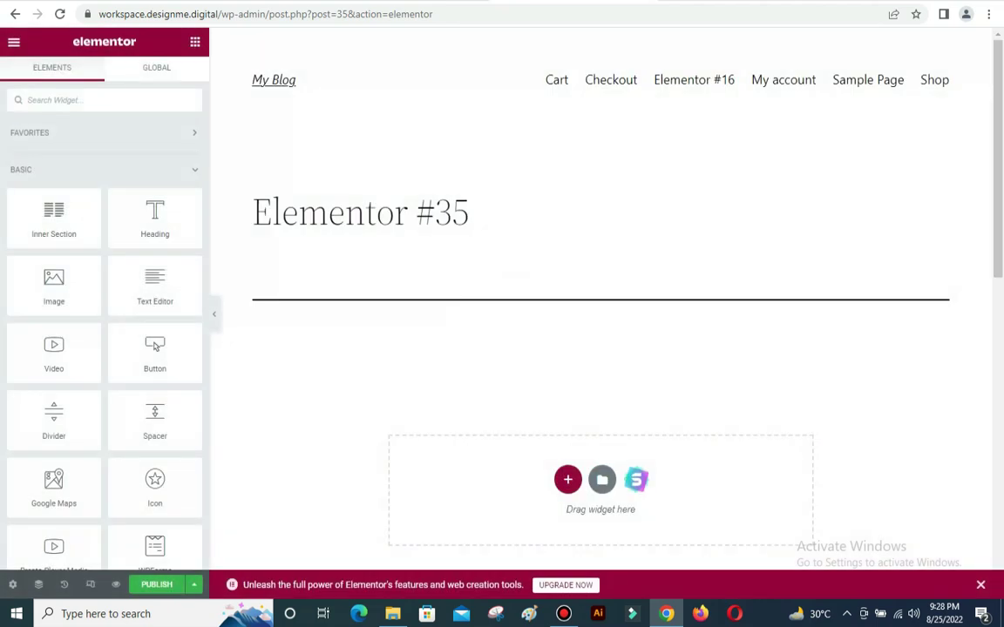
scroll(601, 349, down, 1)
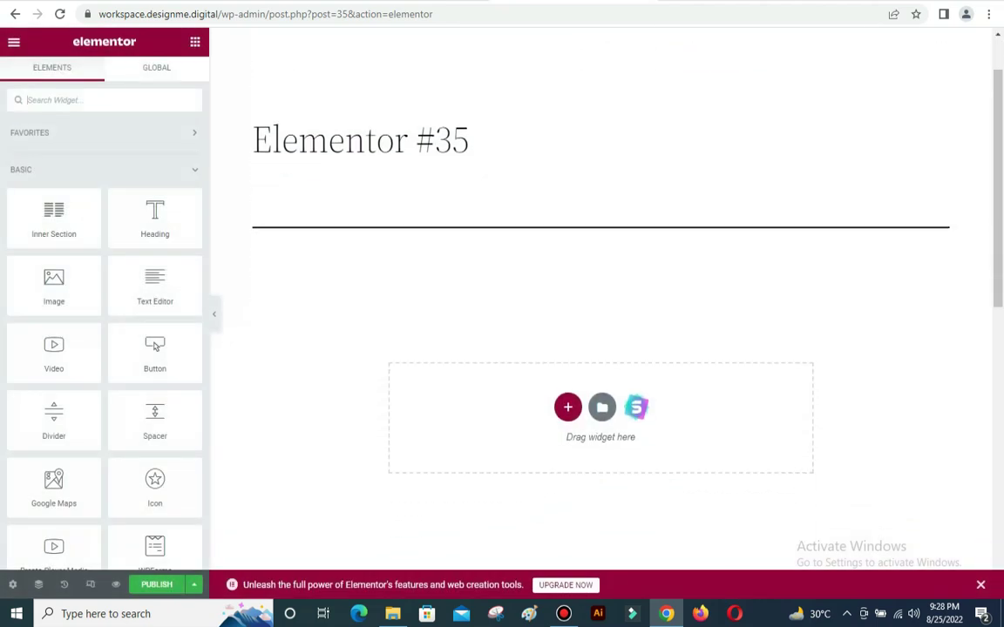
scroll(602, 349, up, 1)
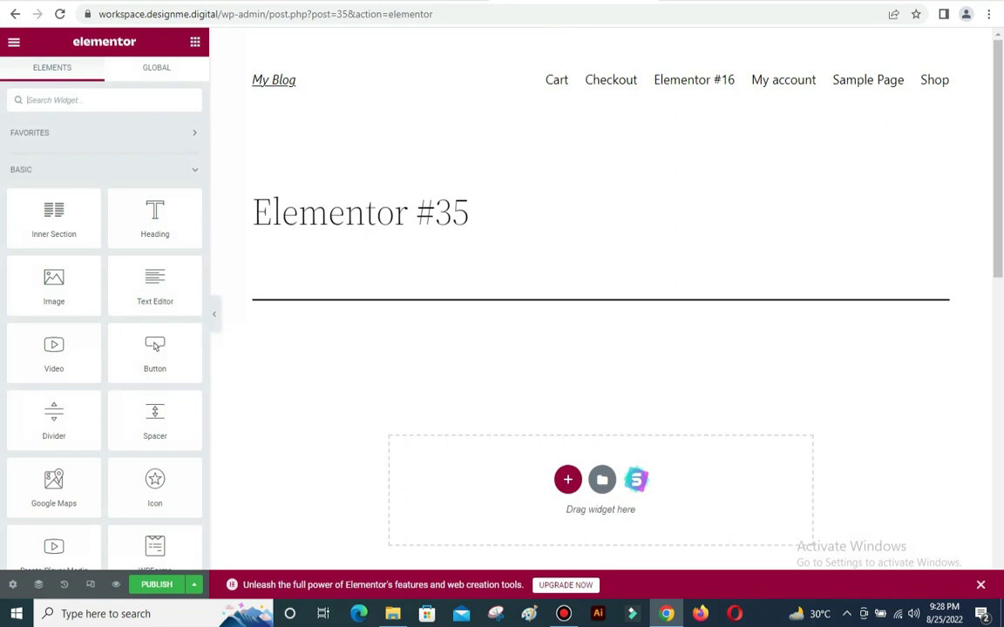
scroll(601, 349, down, 2)
scroll(601, 349, down, 2)
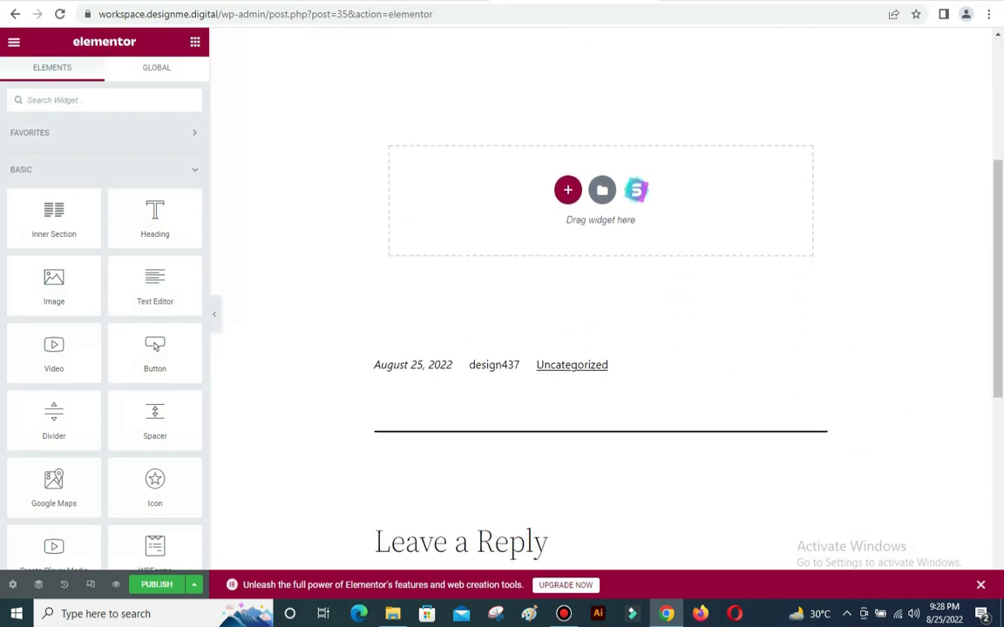
scroll(602, 349, up, 4)
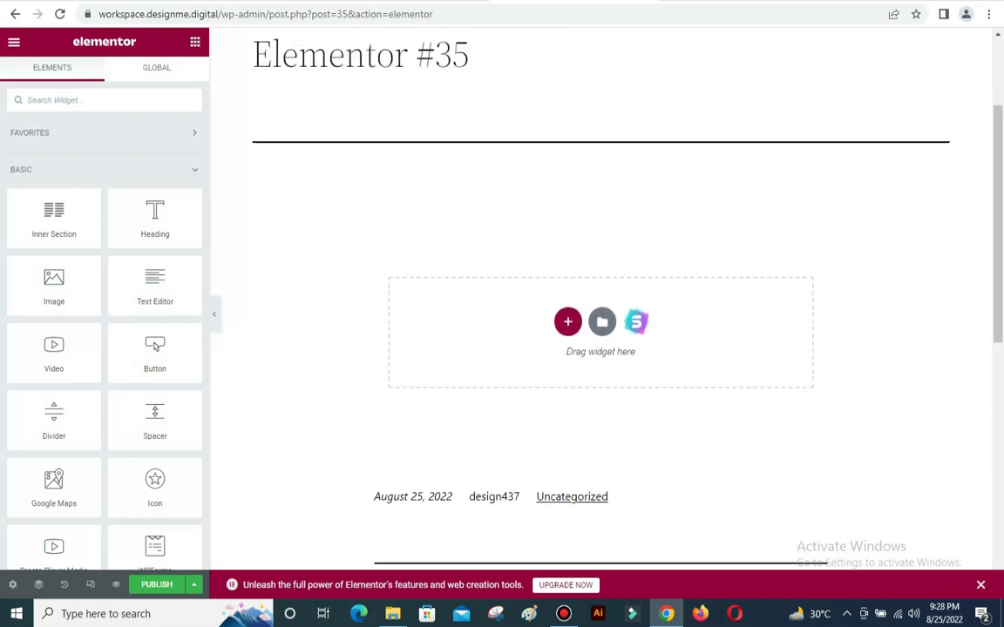
scroll(601, 348, down, 1)
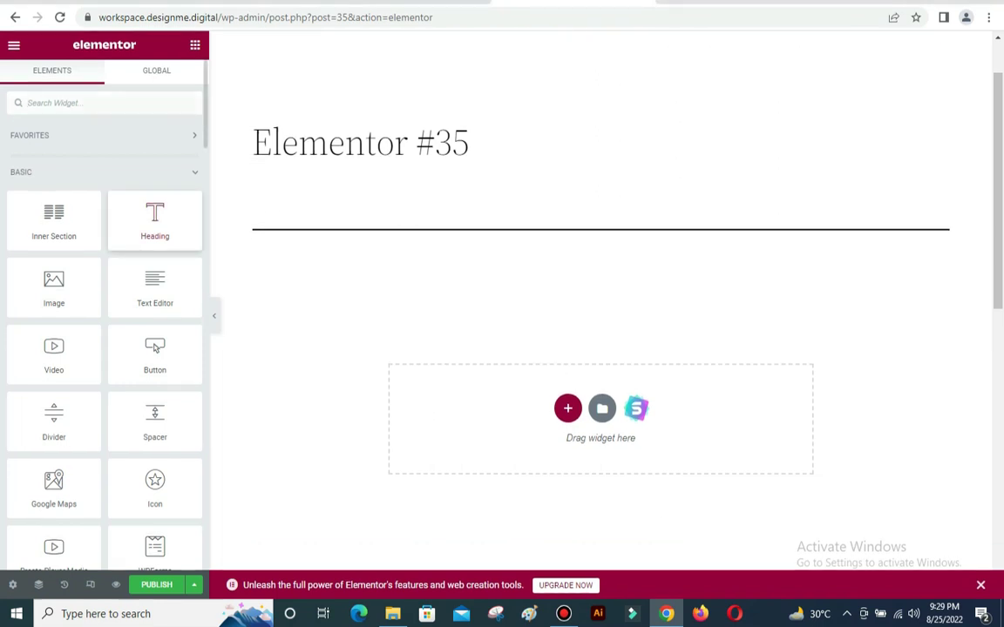
Step: Add a Heading widget titled 'Its is My First Blog Post' with a Capture.png Image widget beneath it
drag(155, 218, 512, 375)
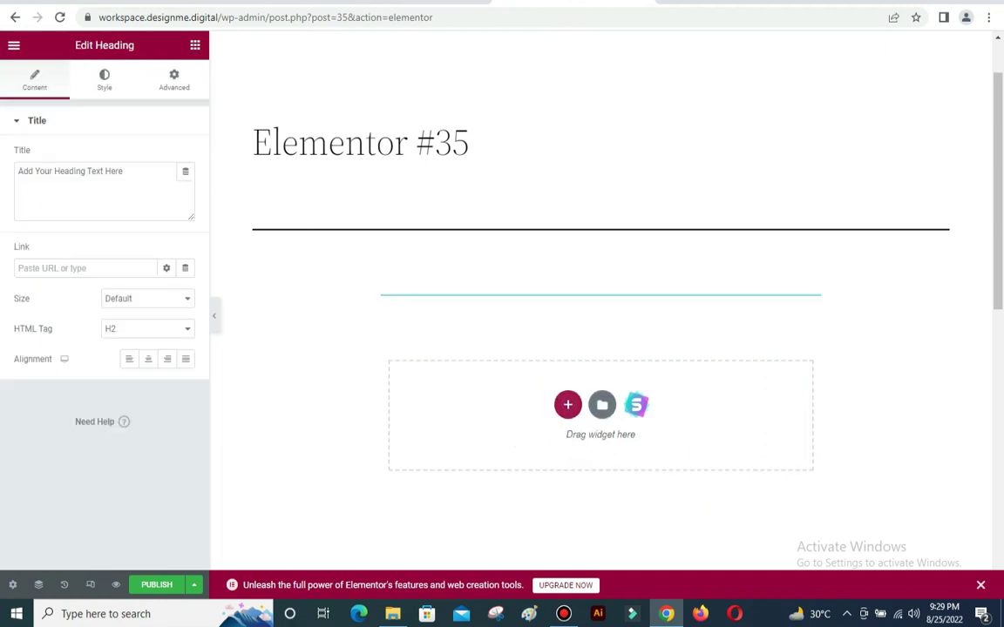
double_click(493, 315)
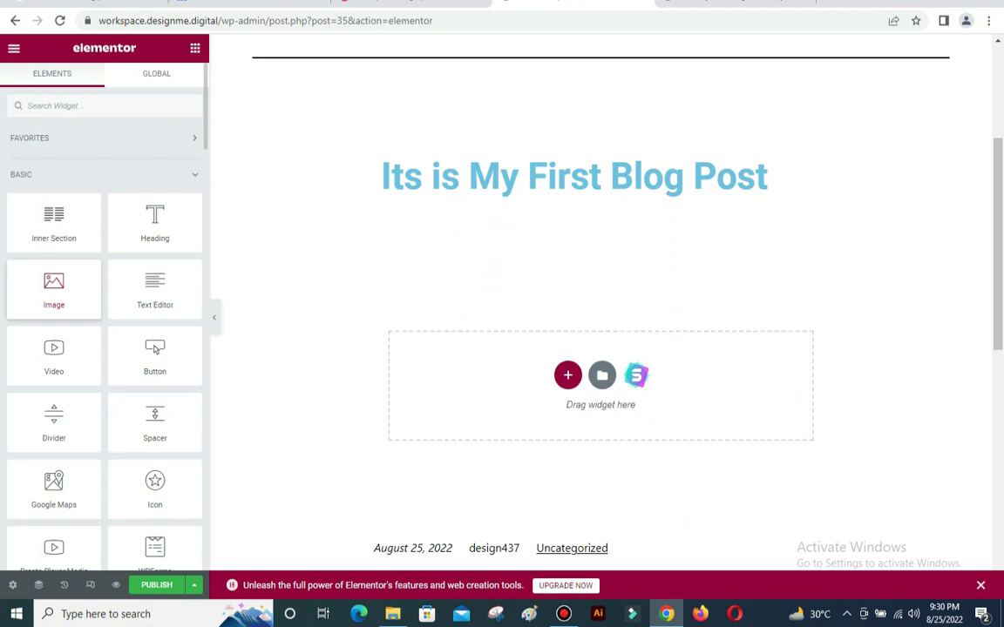
drag(54, 288, 567, 381)
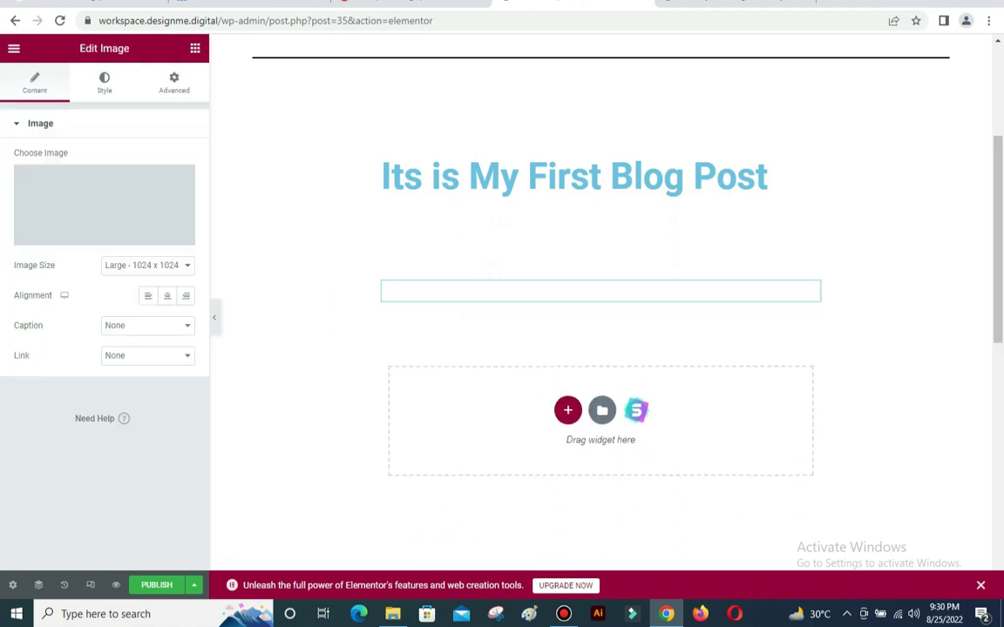
scroll(567, 381, down, 2)
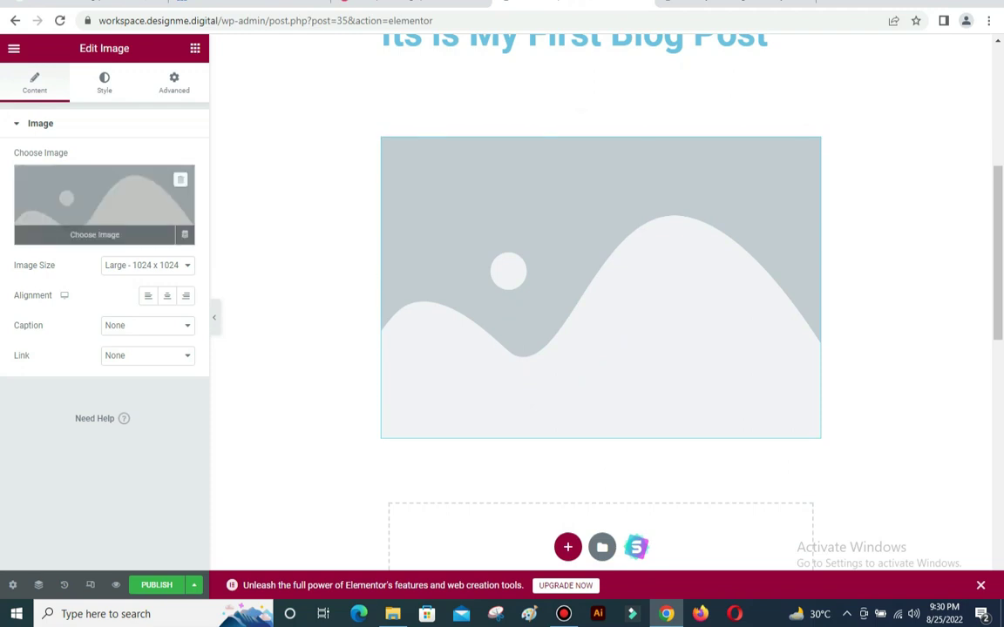
click(96, 205)
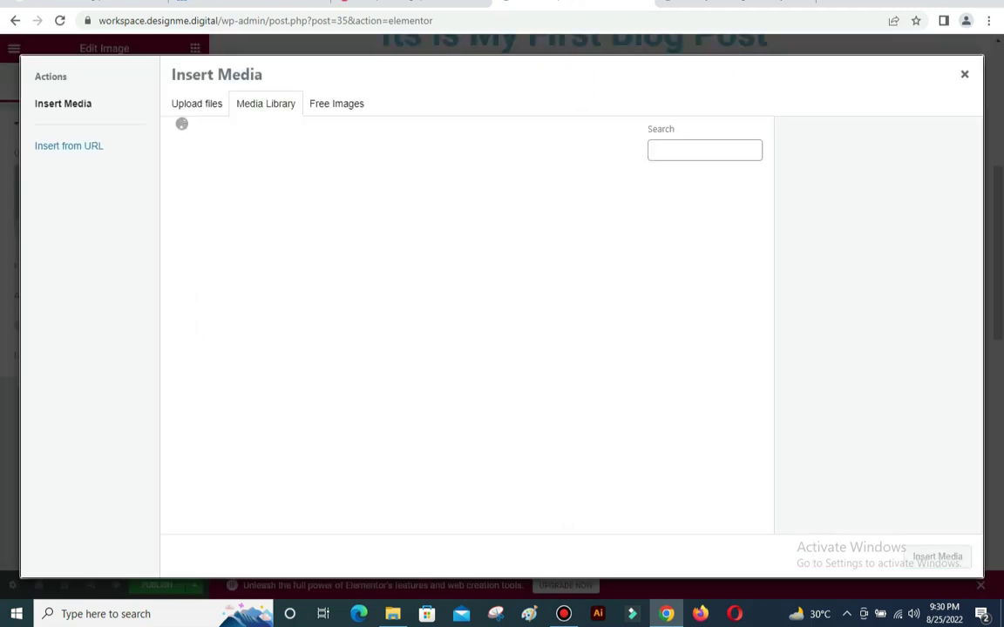
click(178, 213)
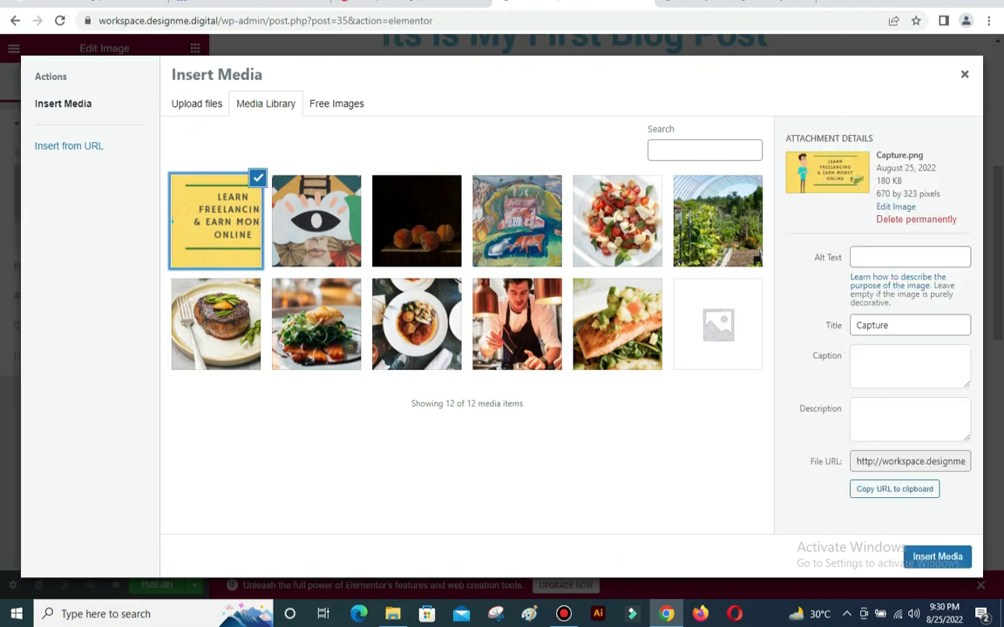
click(937, 556)
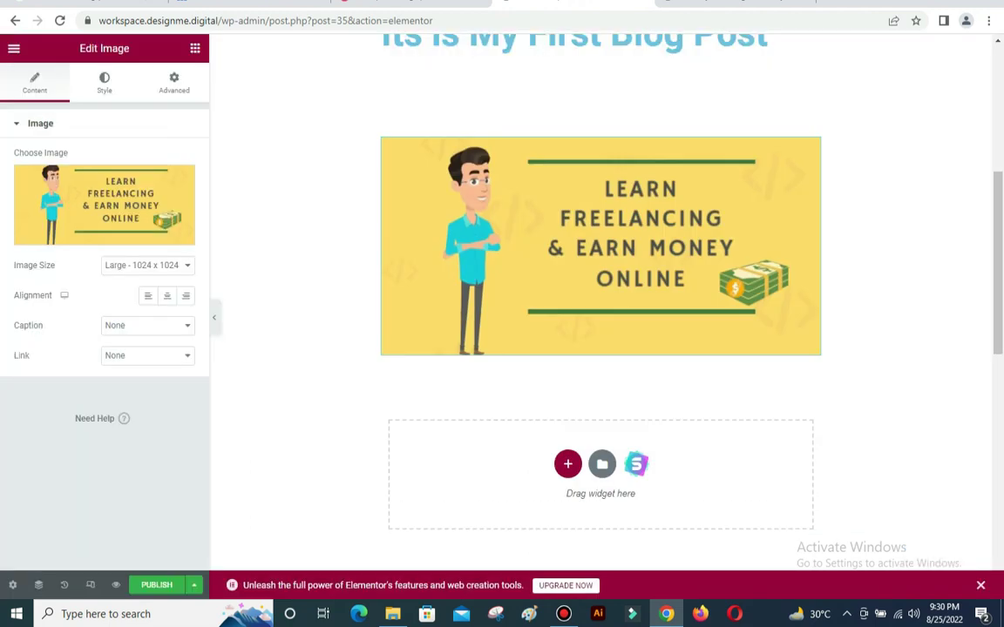
Step: Place a Text Editor widget below the banner and select its Lorem ipsum placeholder text
click(195, 48)
drag(155, 283, 550, 447)
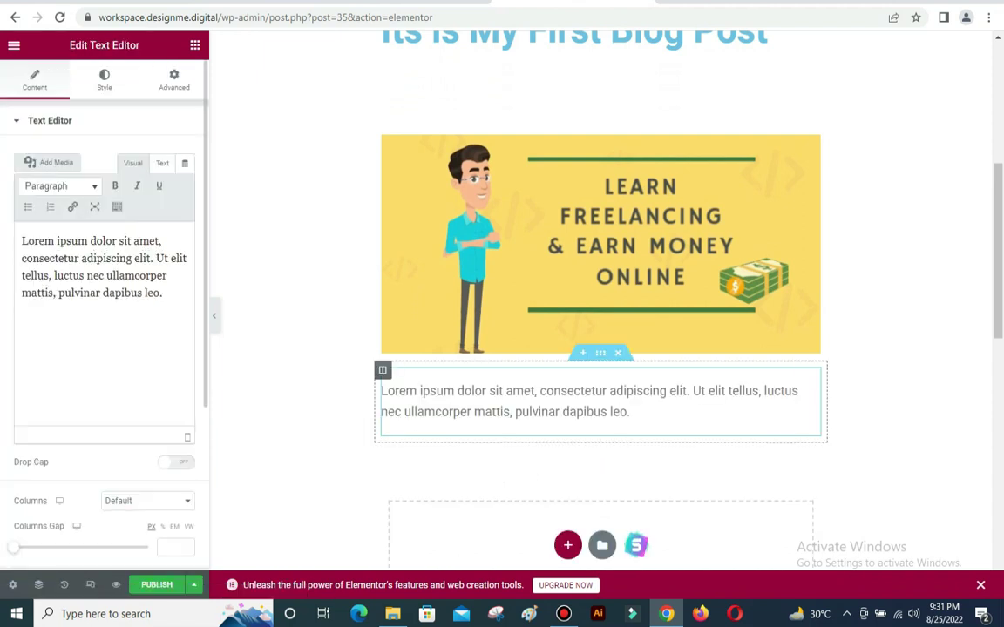
key(ctrl+a)
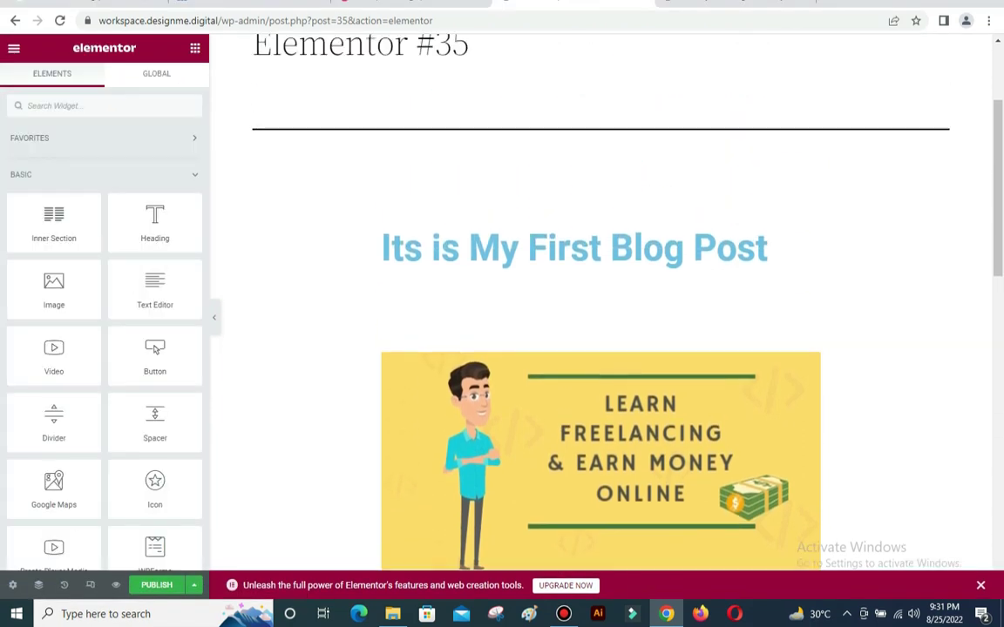